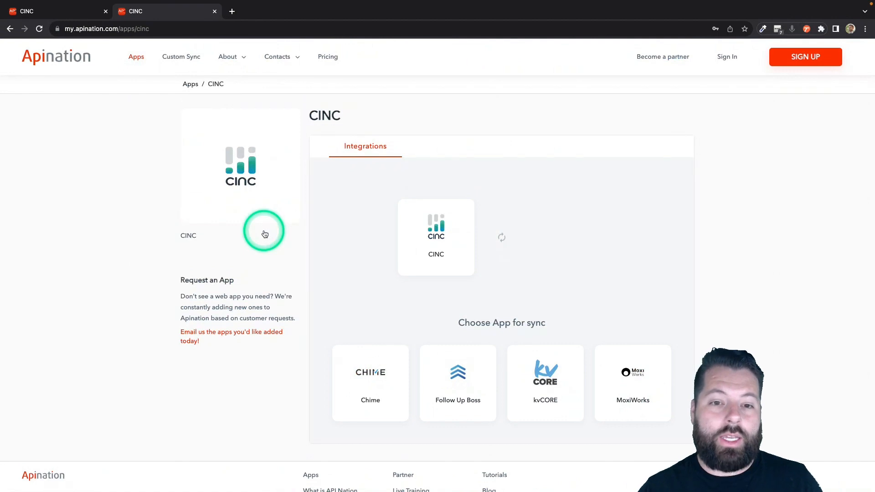
Choose Chime as the app to sync with CINC and sign in to the account with Google.
scroll(514, 278, down, 2)
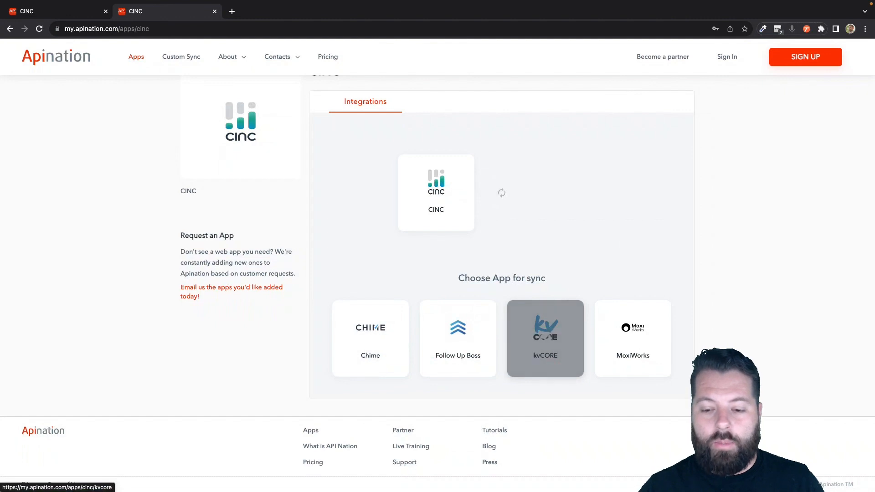
scroll(501, 274, up, 2)
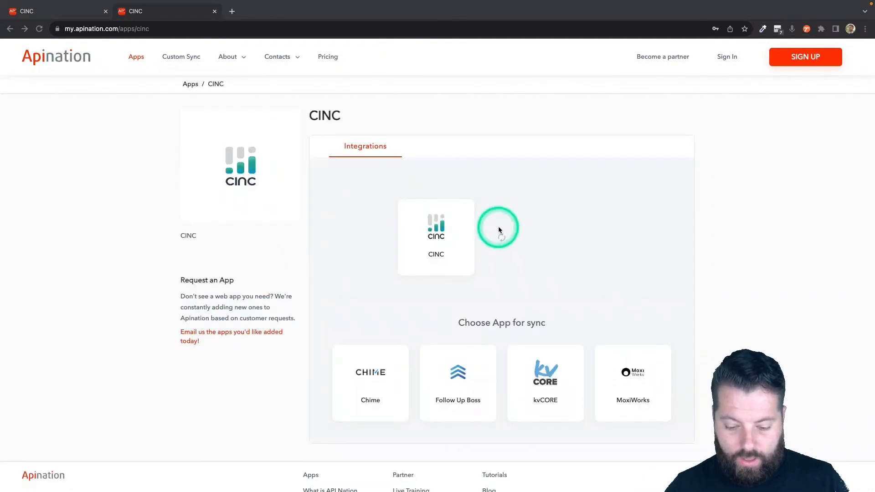
click(375, 378)
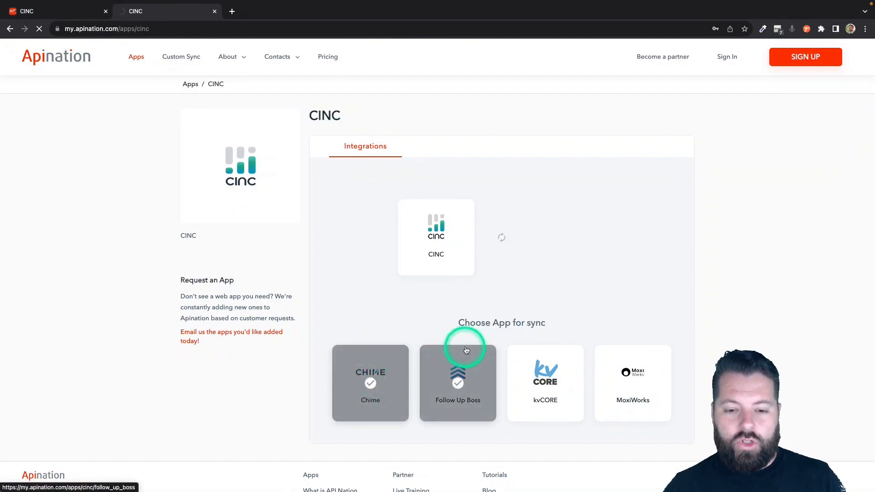
click(369, 355)
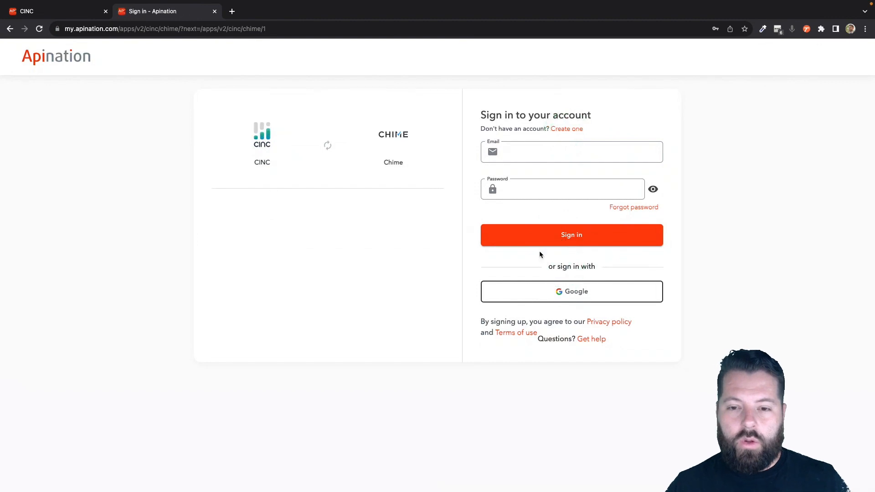
click(551, 293)
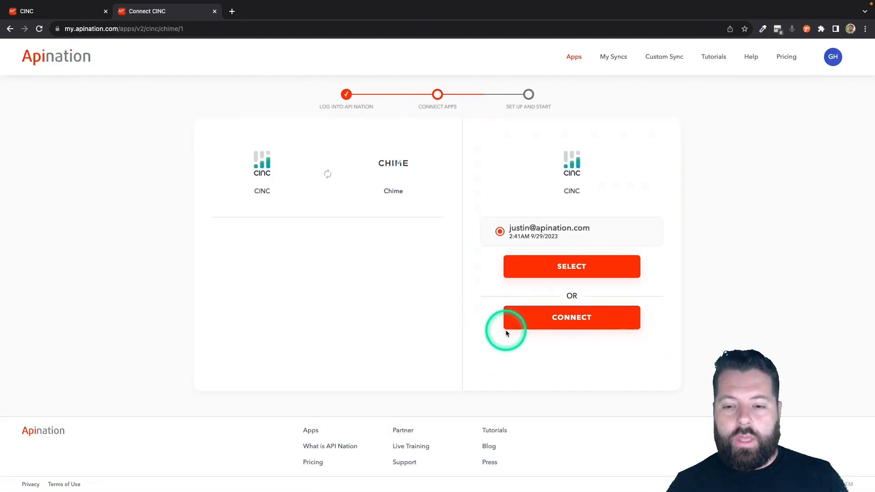
Select the already connected CINC account and connect Chime, filling in the first saved login's email and password.
click(552, 323)
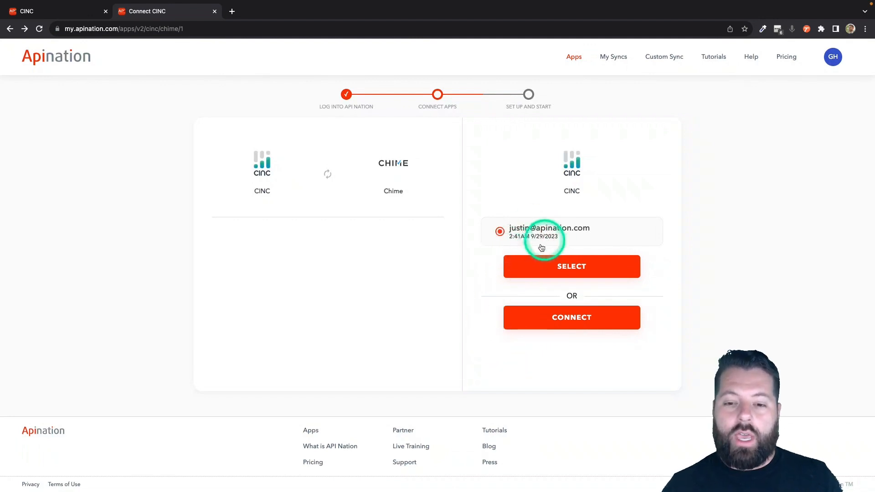
click(568, 268)
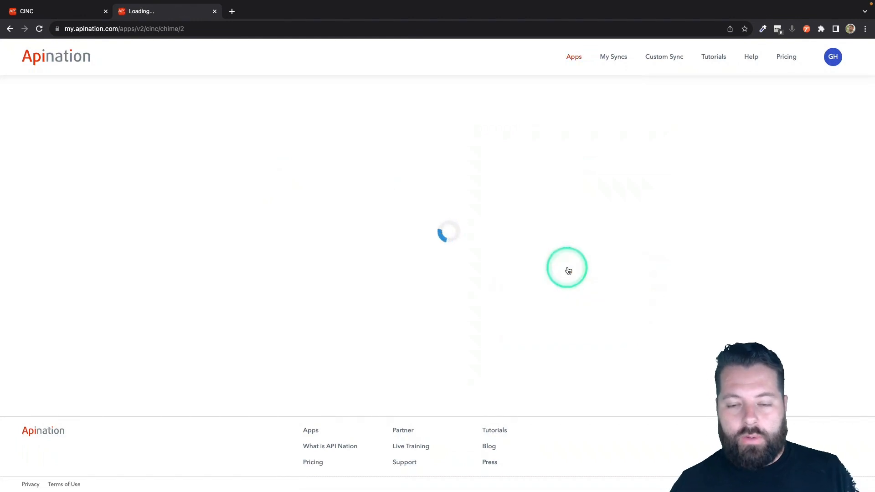
click(552, 317)
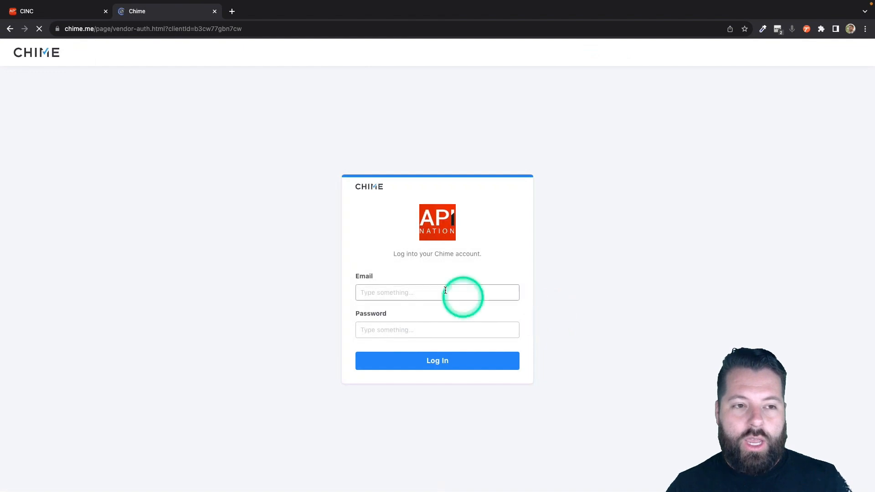
click(778, 29)
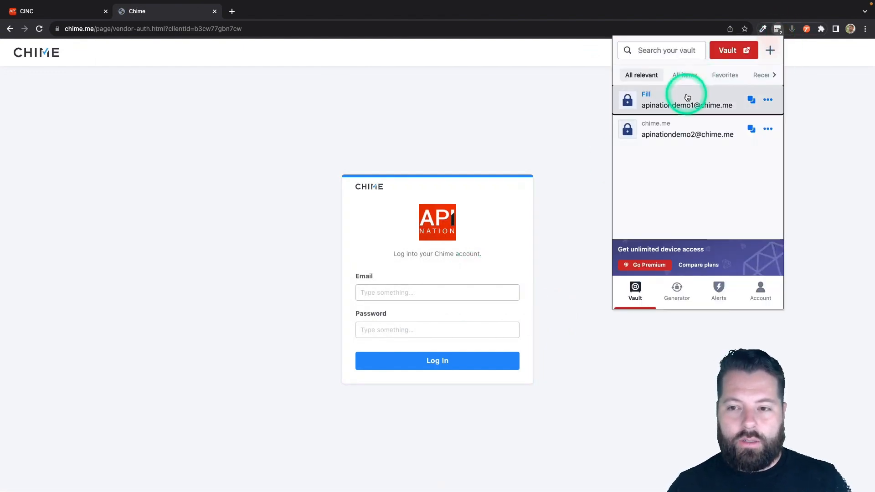
click(686, 93)
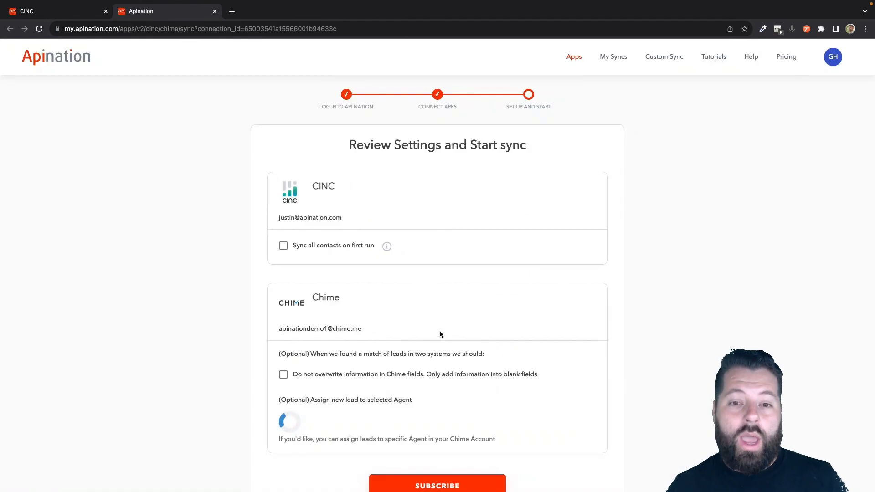
scroll(464, 218, down, 1)
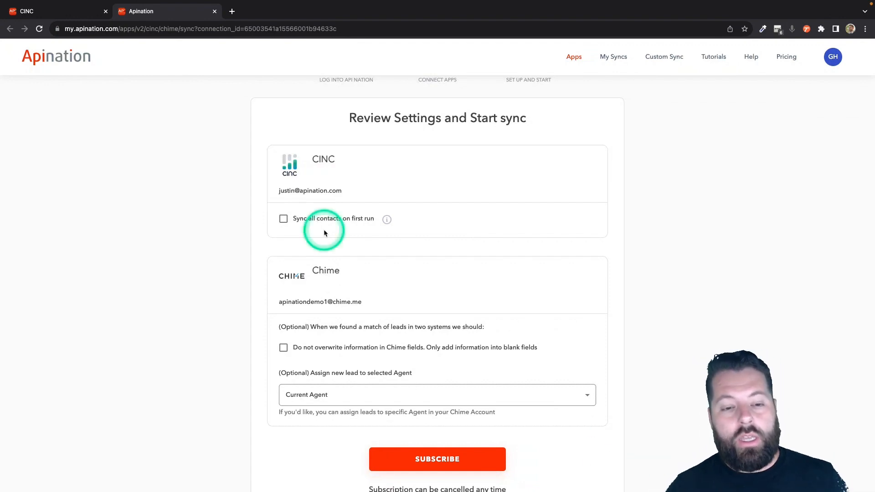
click(308, 225)
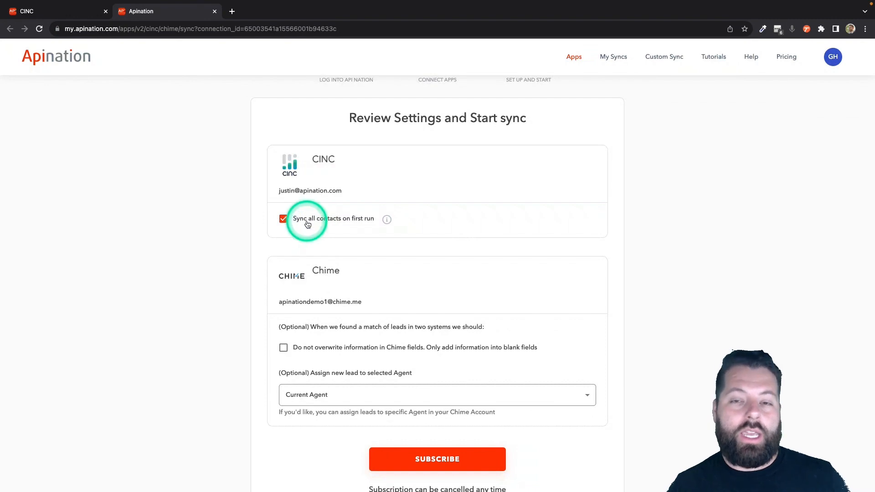
click(307, 224)
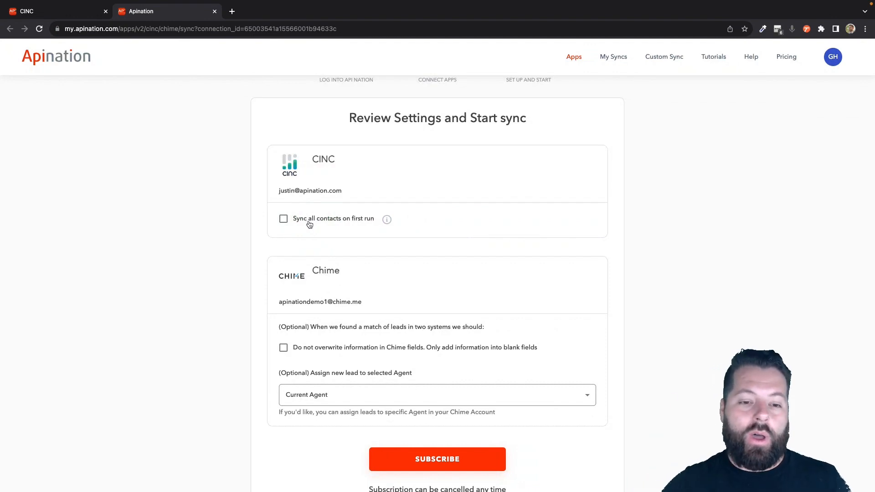
scroll(347, 292, down, 3)
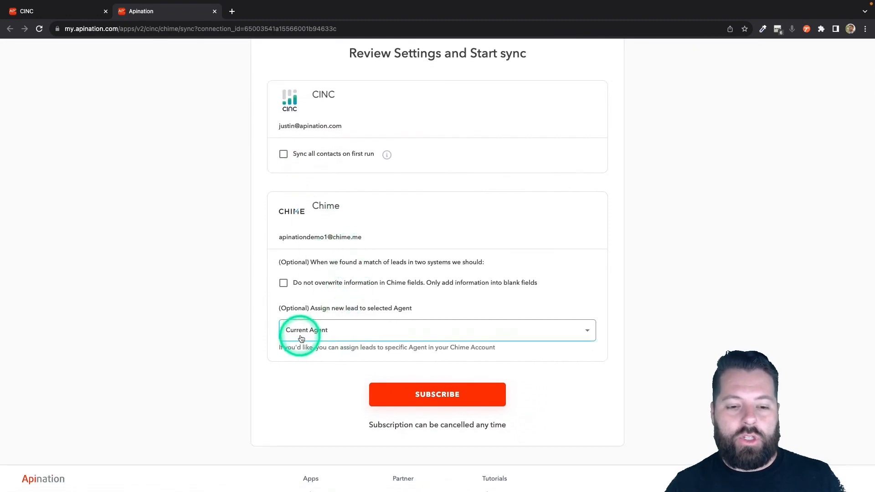
click(328, 337)
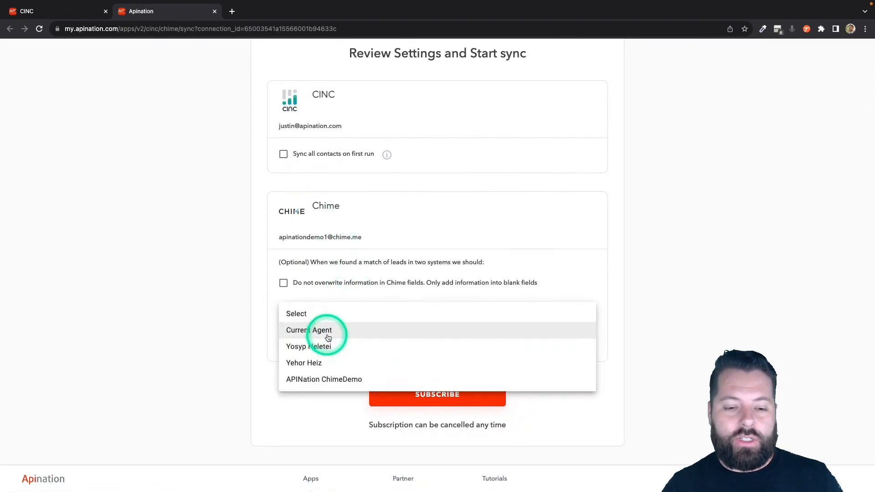
click(257, 357)
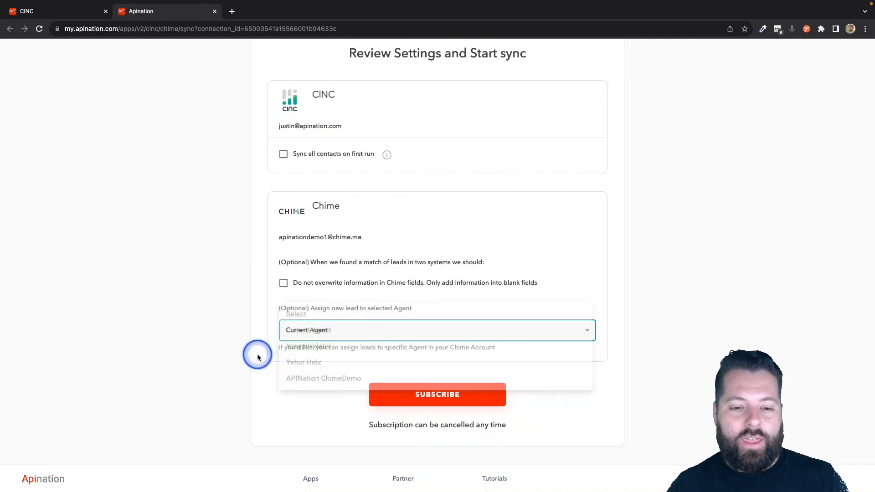
Enable not overwriting information in Chime fields so only blank fields are filled, and subscribe to the sync.
click(283, 283)
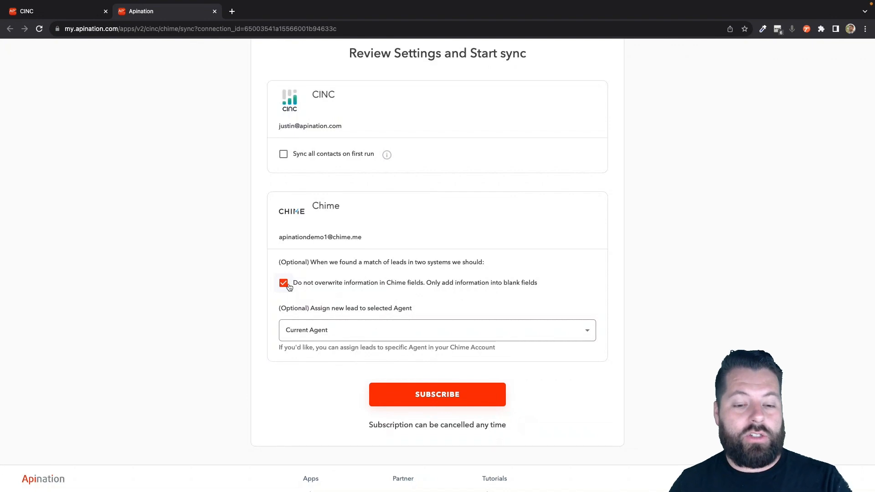
click(284, 283)
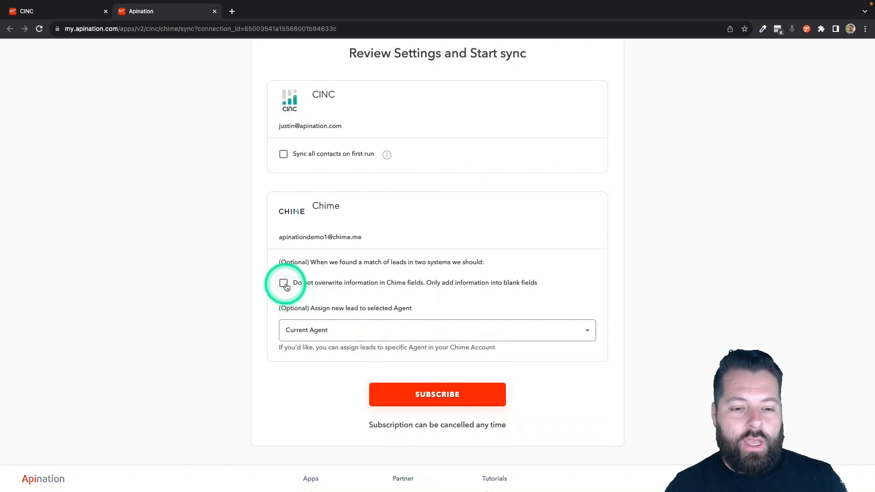
click(284, 283)
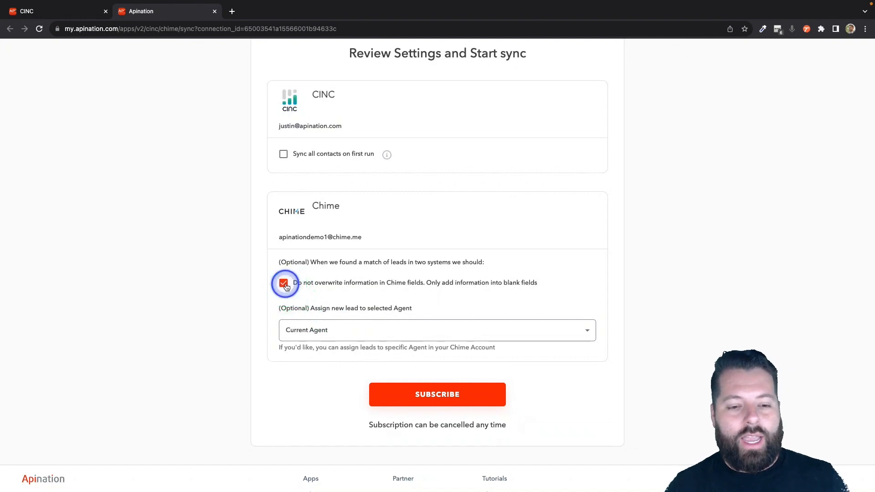
click(428, 407)
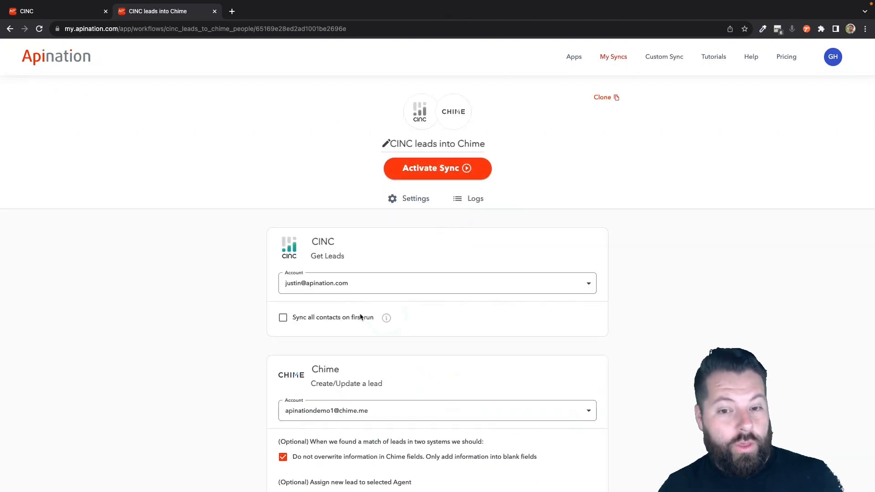
Set the sync's lead filter to Status with the contains condition and switch the filter to advanced mode.
scroll(398, 264, down, 3)
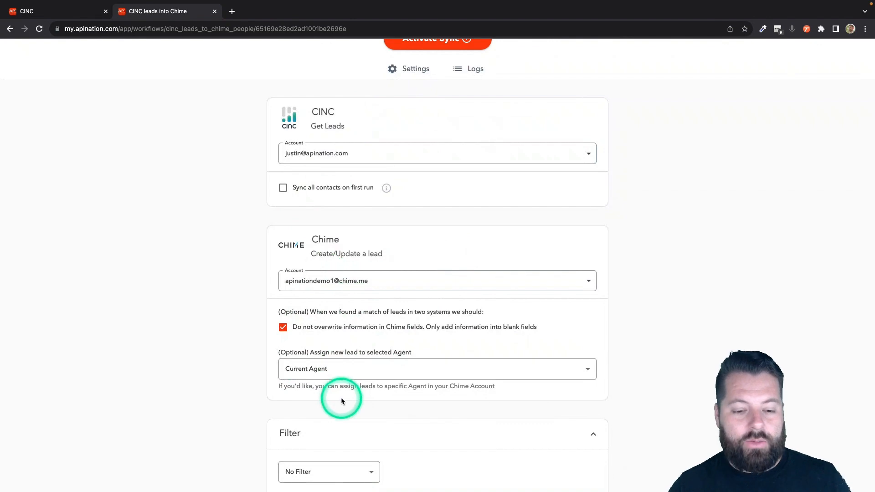
scroll(342, 399, up, 3)
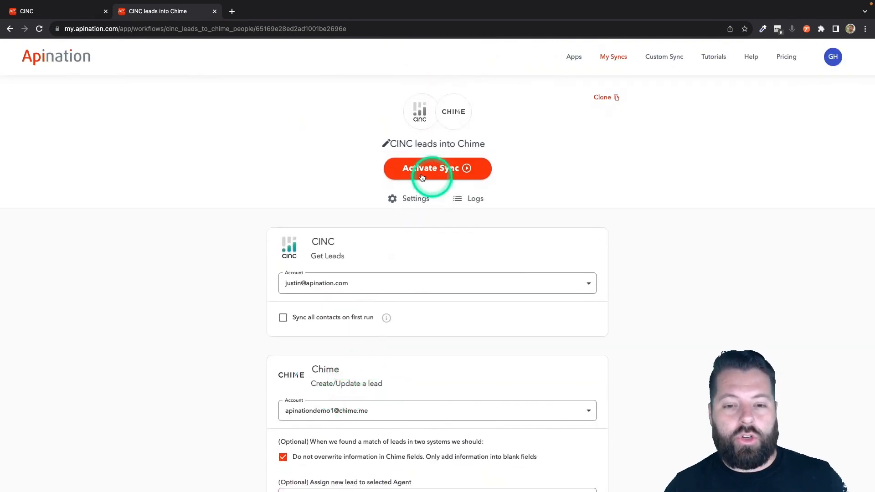
scroll(282, 348, down, 4)
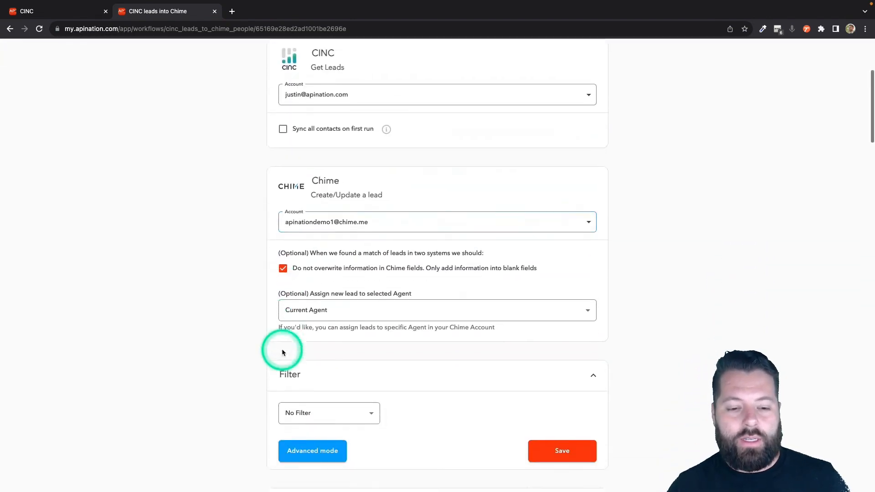
scroll(282, 351, down, 5)
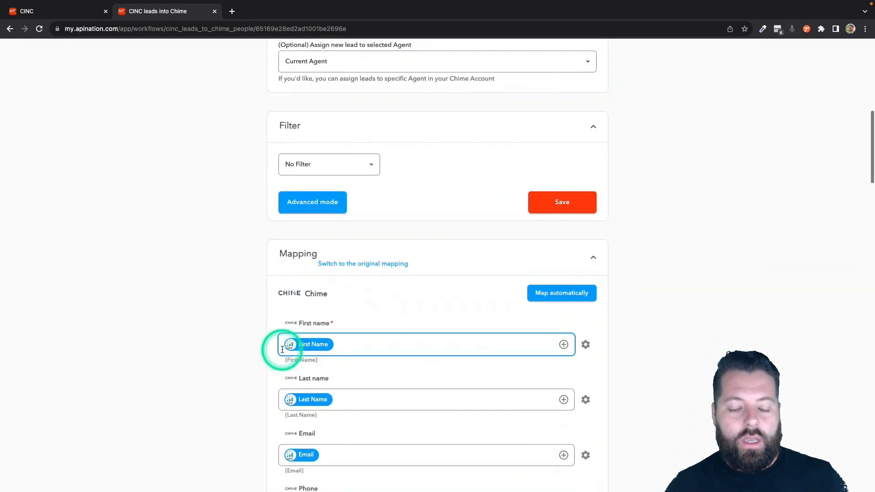
click(371, 165)
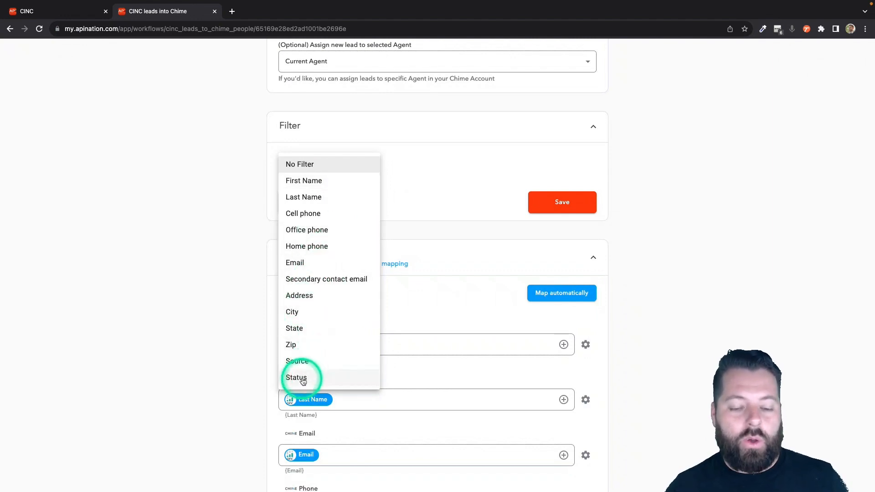
click(302, 380)
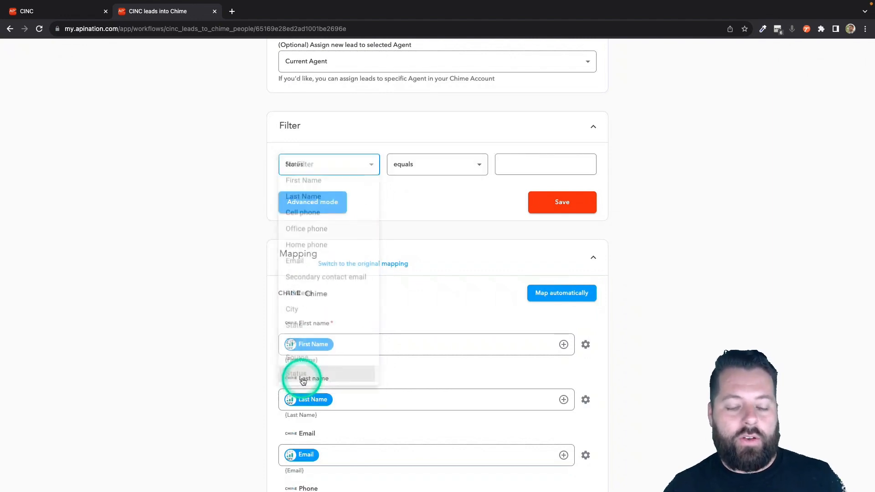
click(452, 169)
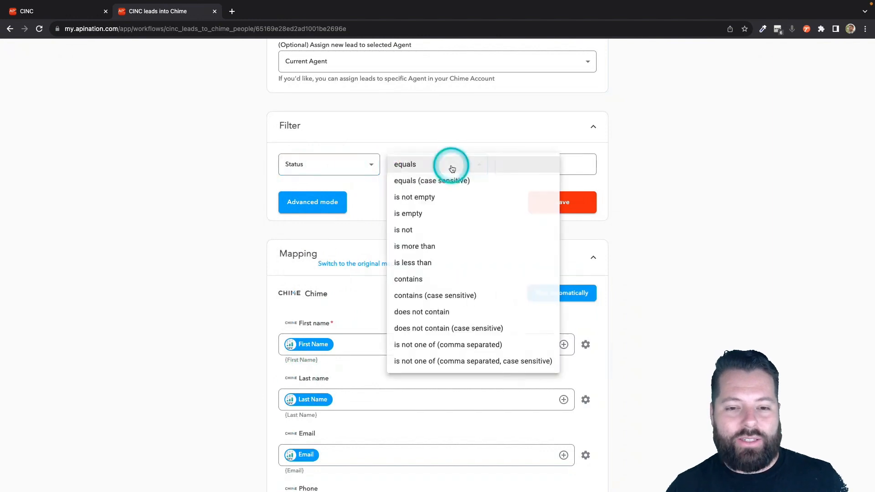
click(418, 285)
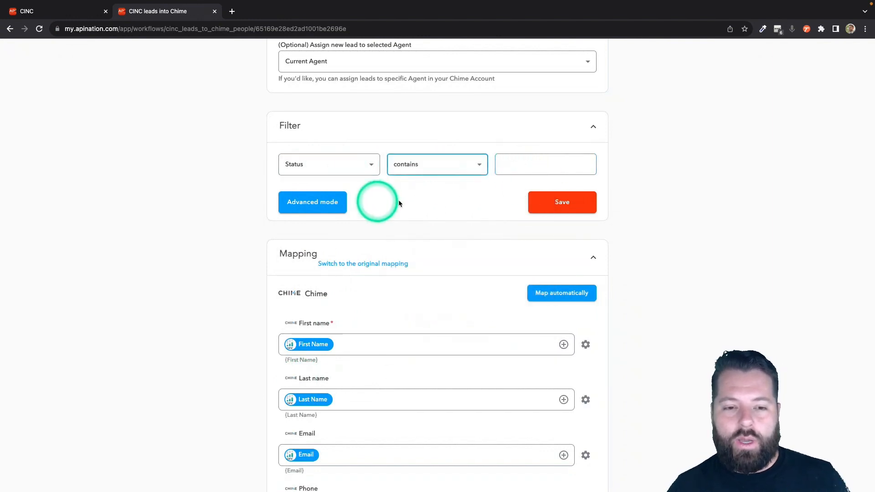
click(329, 201)
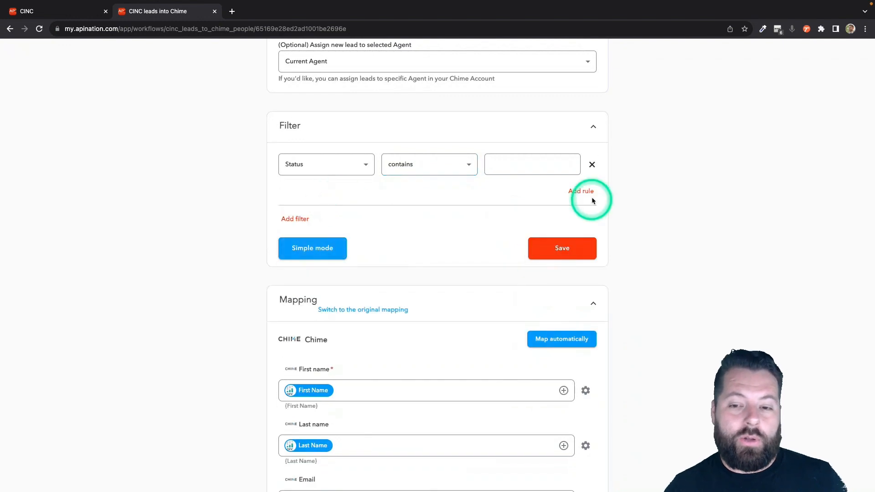
click(591, 200)
click(350, 205)
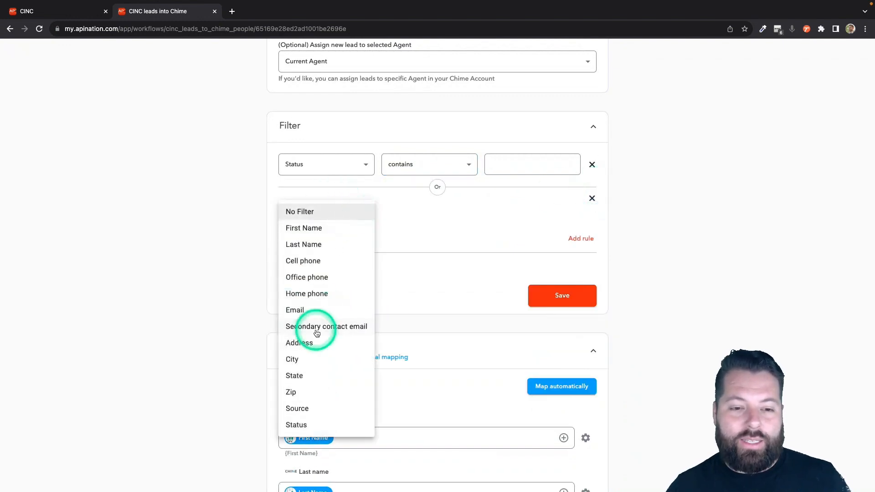
click(297, 424)
click(449, 223)
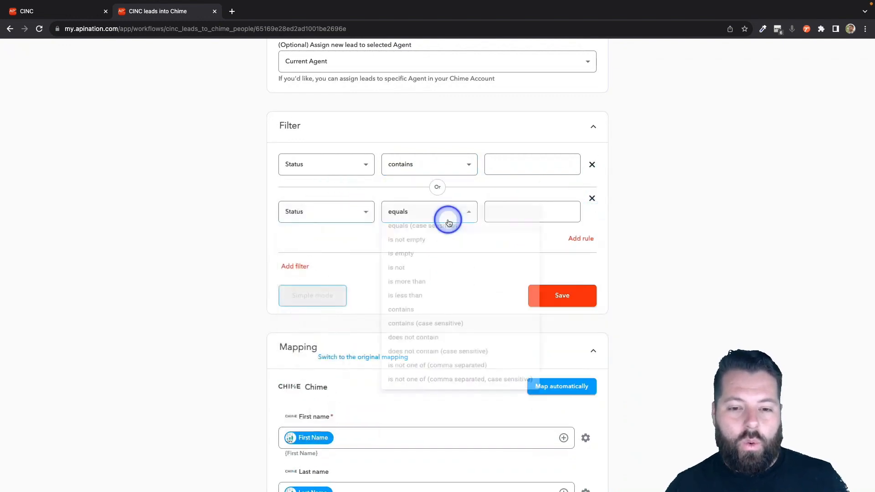
click(426, 326)
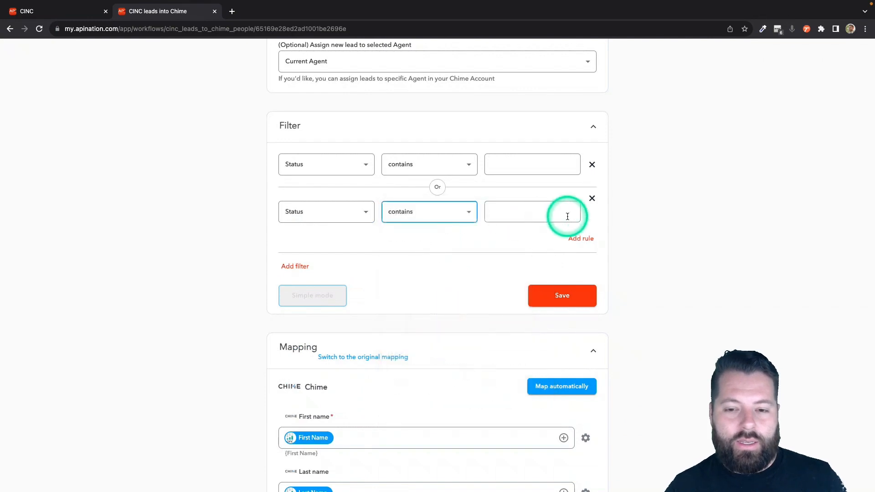
click(592, 199)
Change the filter rule so that only leads whose Address is not empty are synced.
click(360, 164)
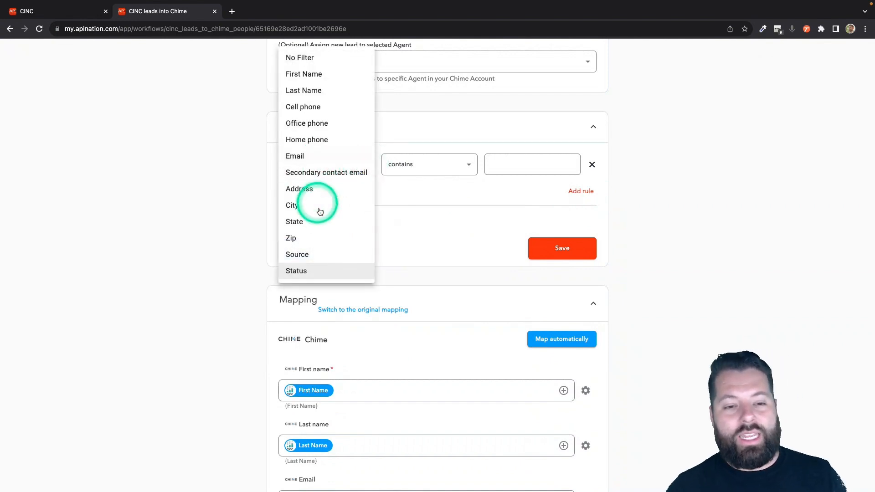
click(318, 192)
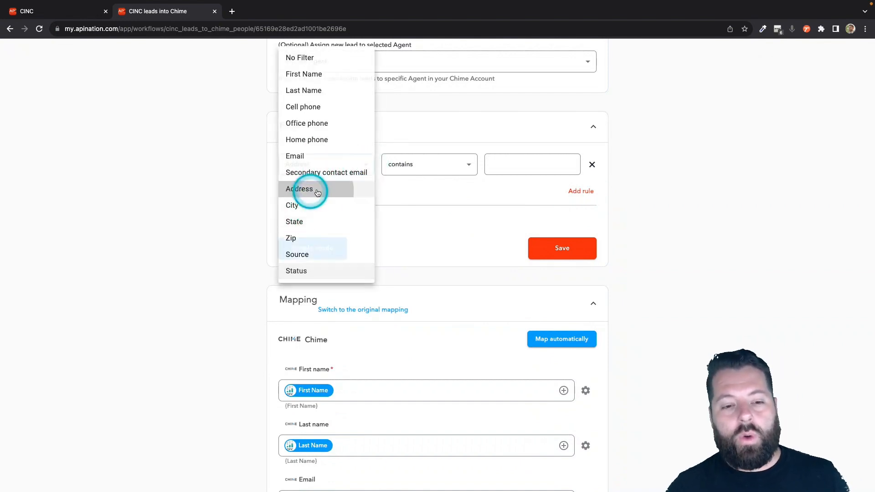
click(445, 168)
click(431, 92)
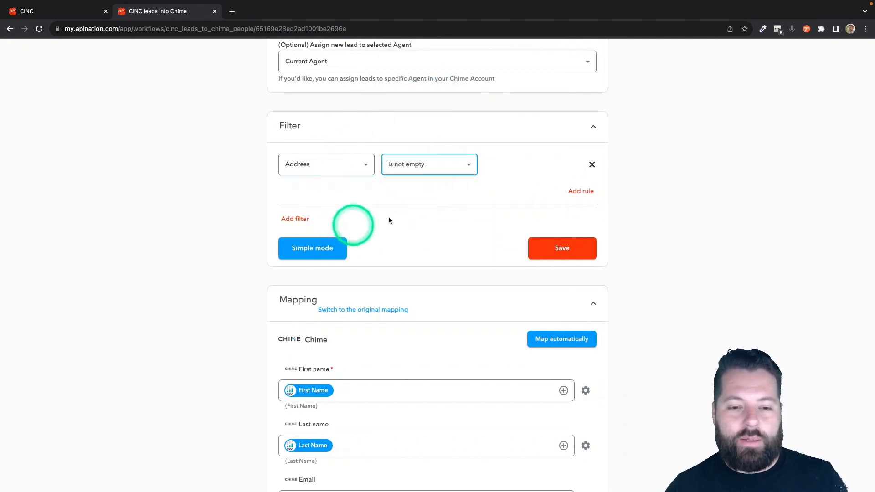
Remove the Address condition by setting the lead filter to No Filter, and save it.
click(360, 164)
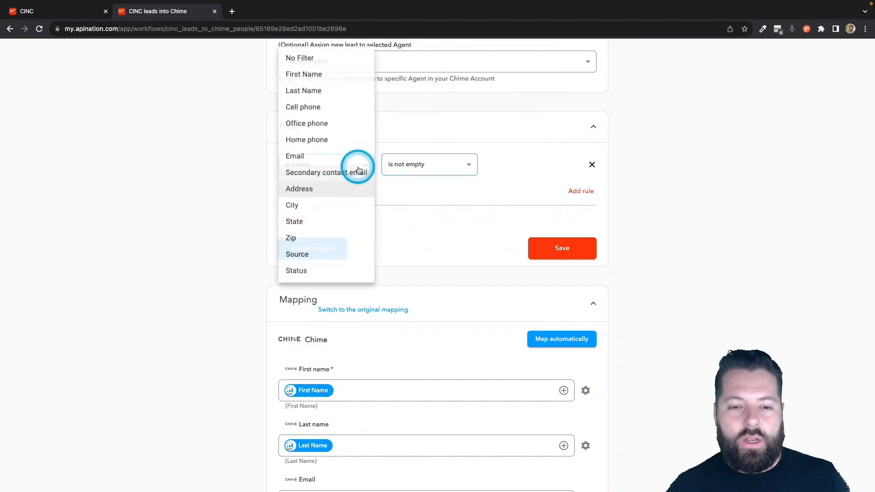
click(321, 60)
click(553, 247)
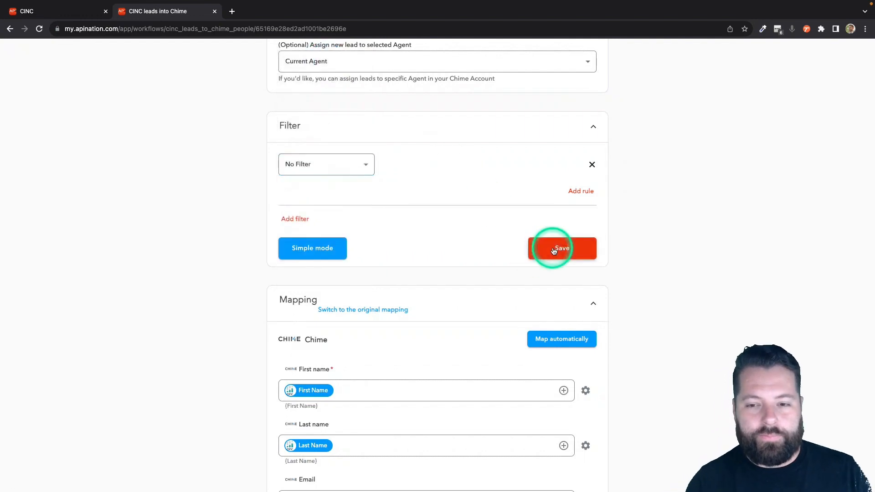
Review the Chime field mapping from the name, email and phone fields through the mailing address, property address and source fields.
scroll(378, 298, down, 5)
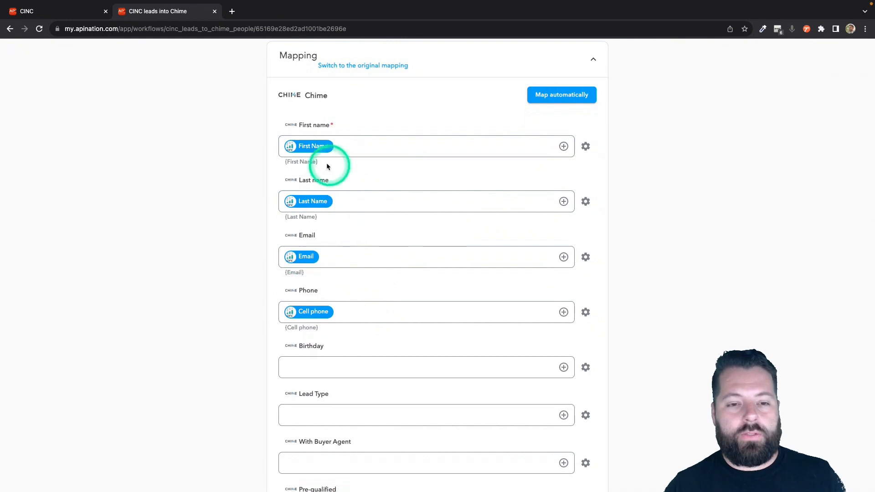
click(310, 148)
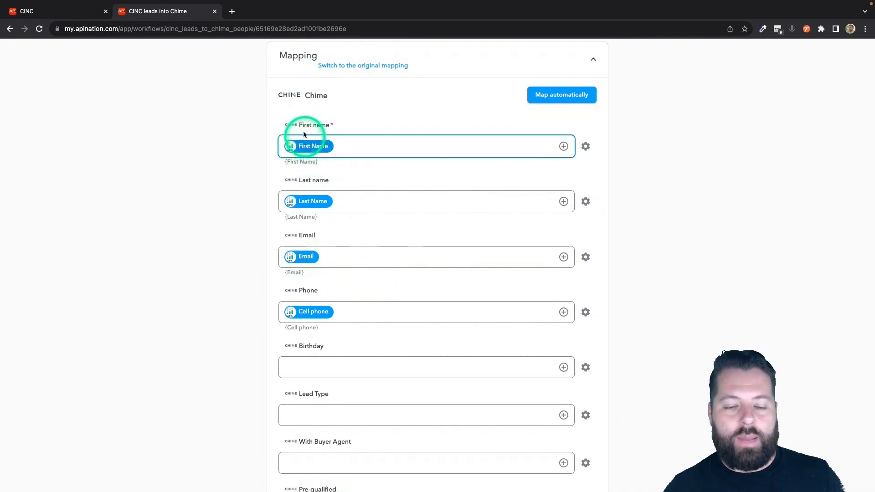
click(305, 192)
click(307, 187)
scroll(308, 287, down, 4)
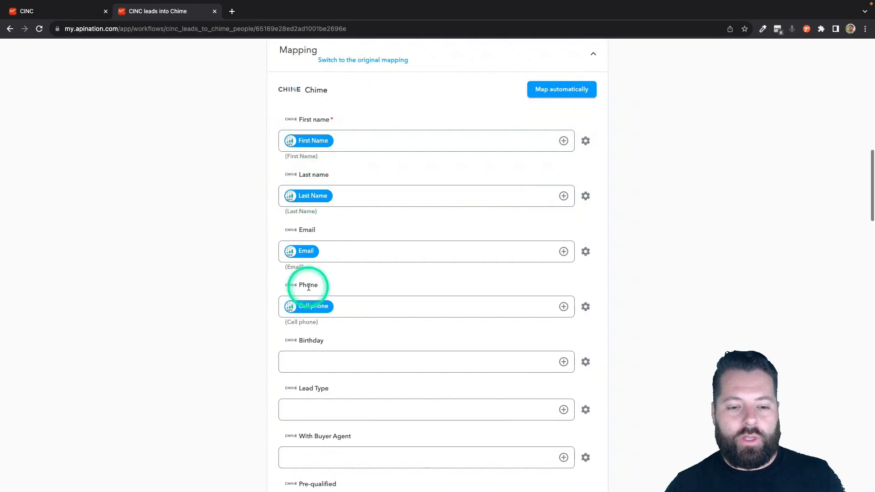
click(309, 287)
scroll(309, 287, down, 3)
click(308, 287)
scroll(308, 287, down, 9)
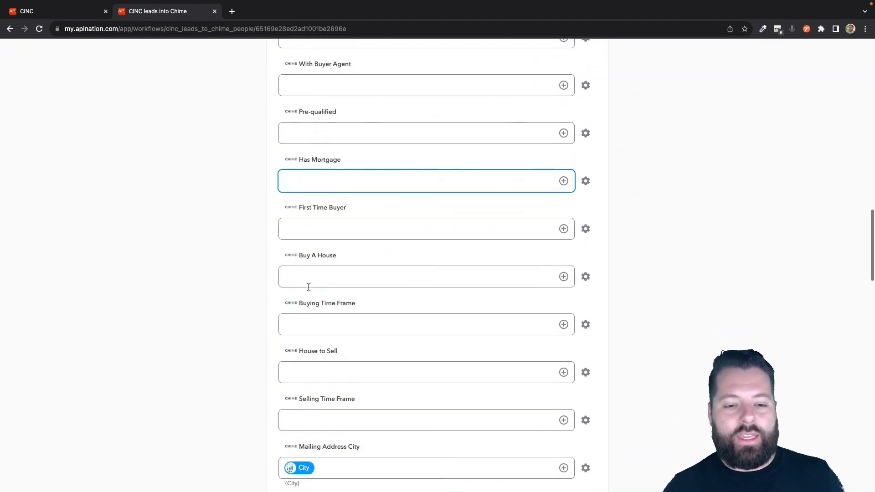
scroll(309, 290, down, 5)
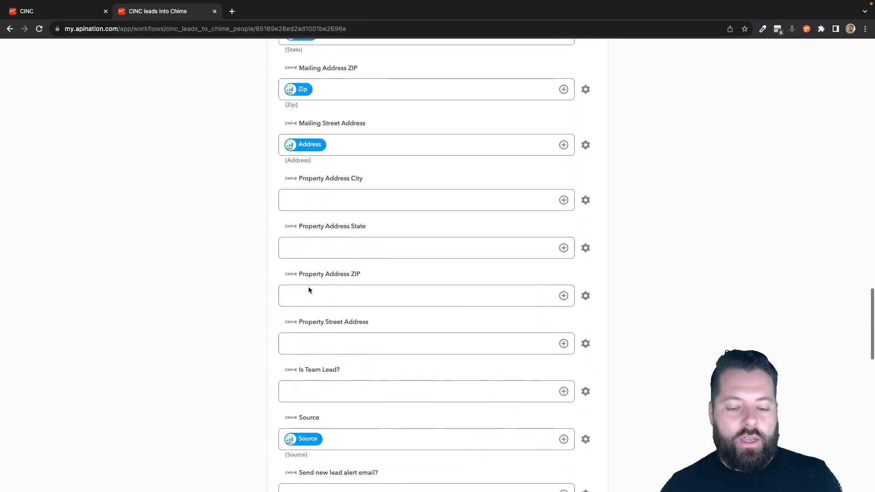
click(308, 287)
scroll(308, 287, down, 5)
Try CINC as a fixed text value in the Tags mapping and clear the field.
scroll(309, 287, down, 1)
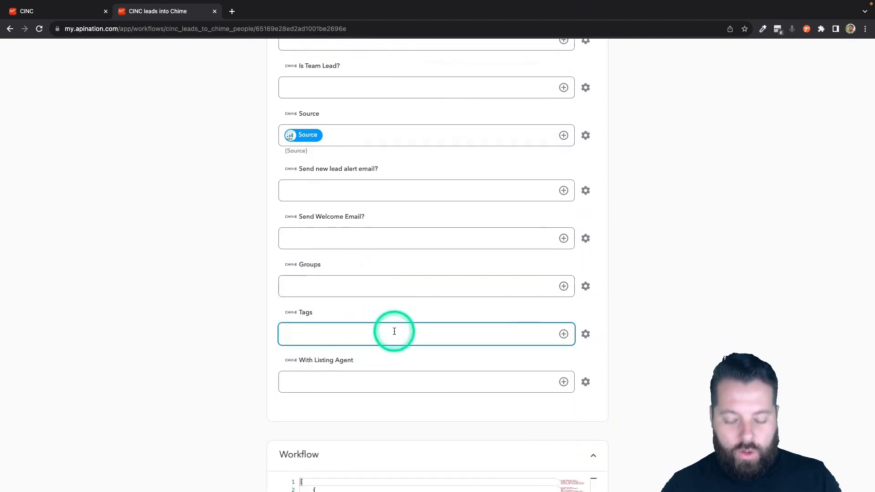
text(Cl)
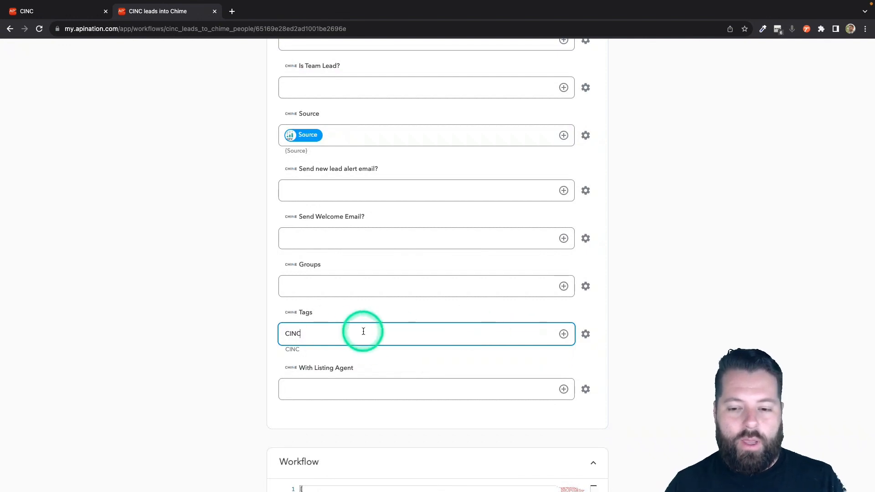
key(BackSpace)
key(BackSpace)
key(BackSpace)
Map the CINC Status field to the Chime Tags field.
scroll(362, 331, down, 3)
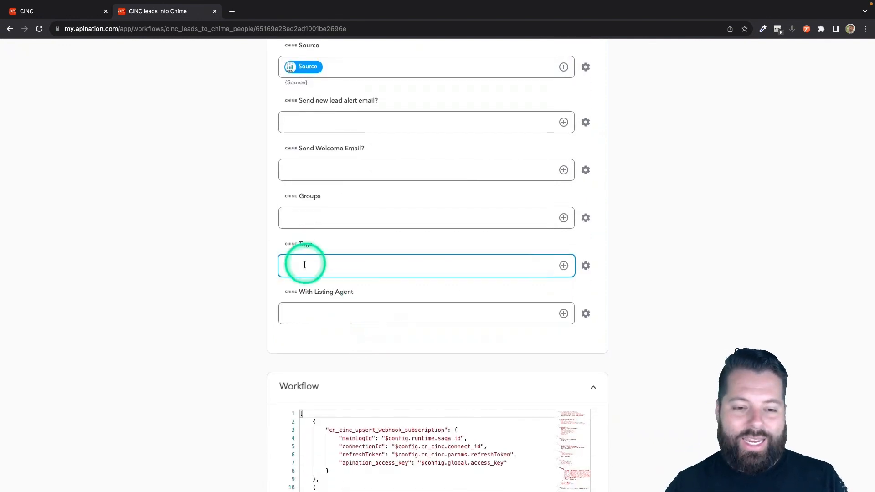
click(564, 265)
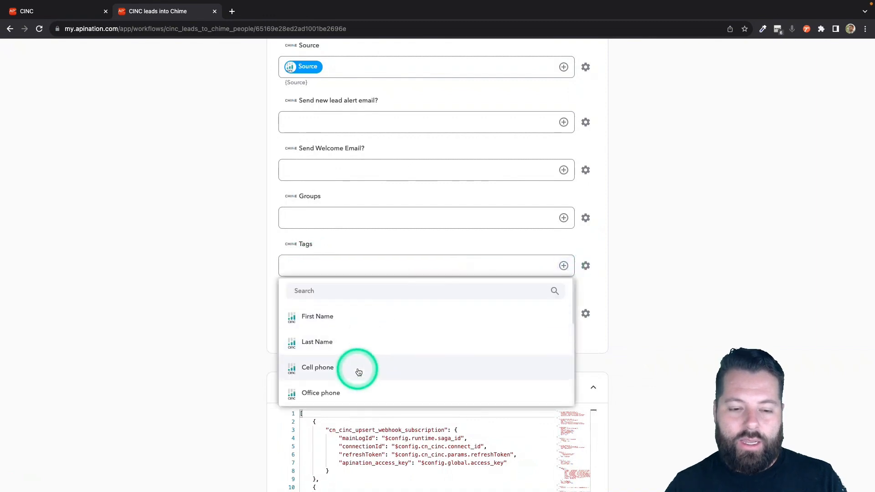
scroll(358, 369, down, 3)
scroll(358, 372, down, 2)
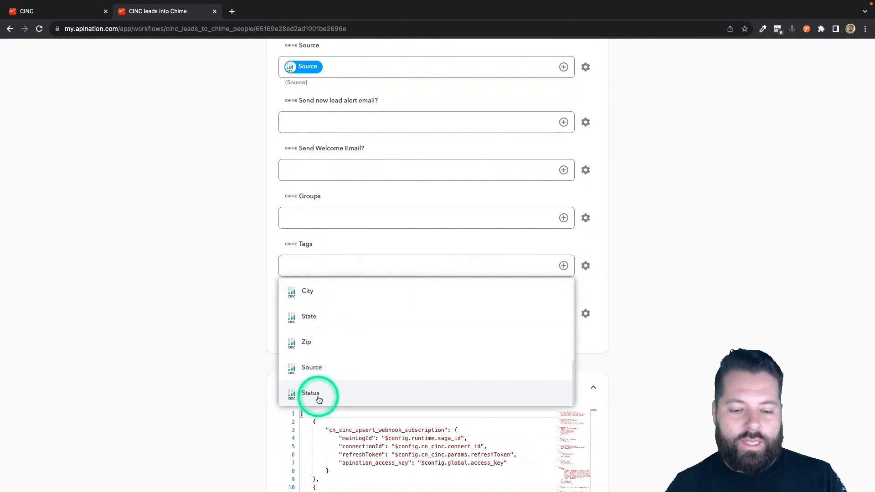
click(319, 400)
Try adding the text CINC in front of the Status field in the Tags mapping and remove it.
click(287, 268)
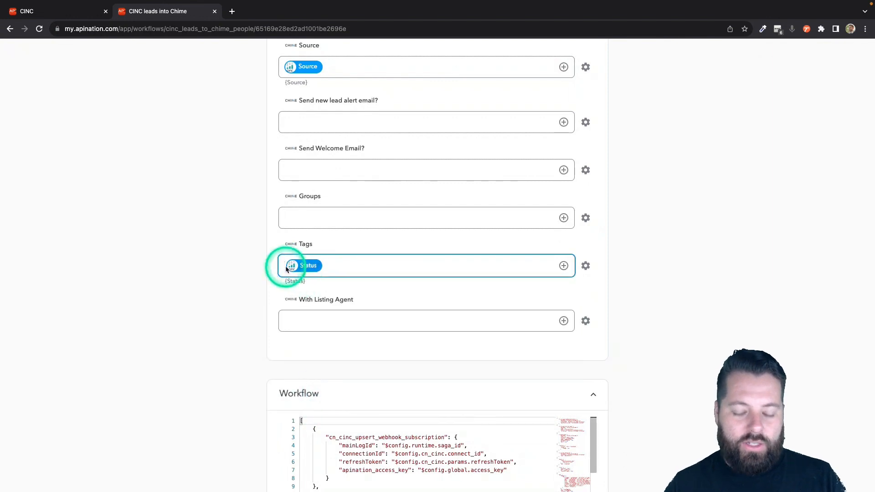
text(CINC)
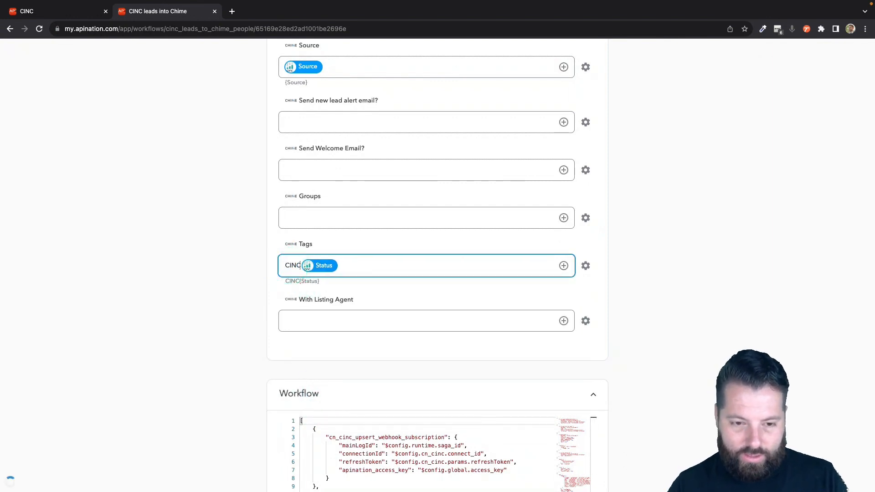
drag(287, 279, 328, 284)
click(301, 265)
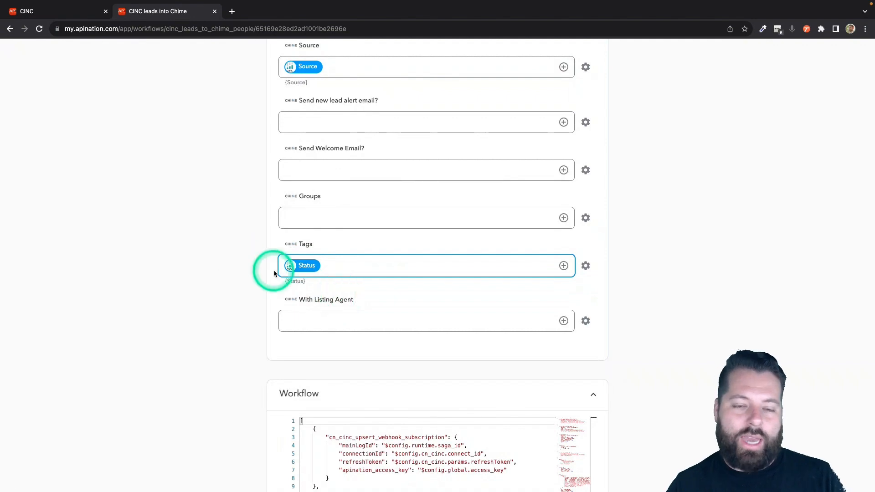
Switch the CINC leads into Chime sync to running.
scroll(256, 292, up, 15)
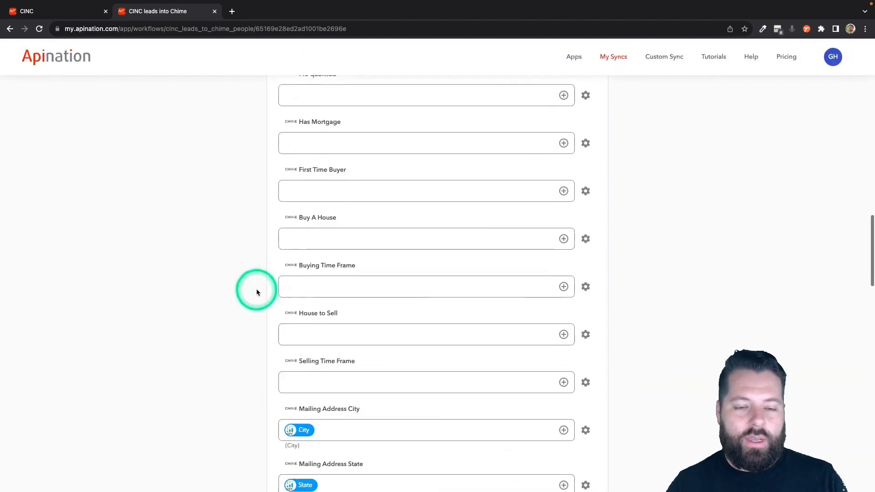
scroll(256, 291, up, 10)
click(450, 166)
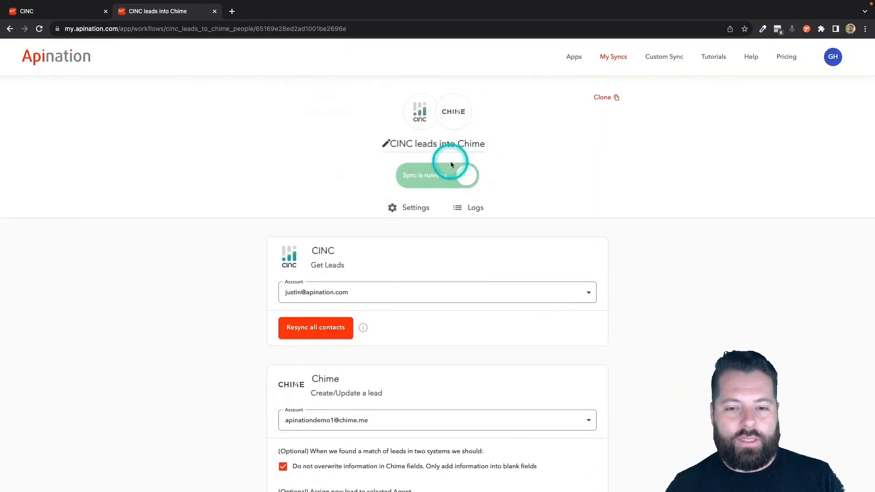